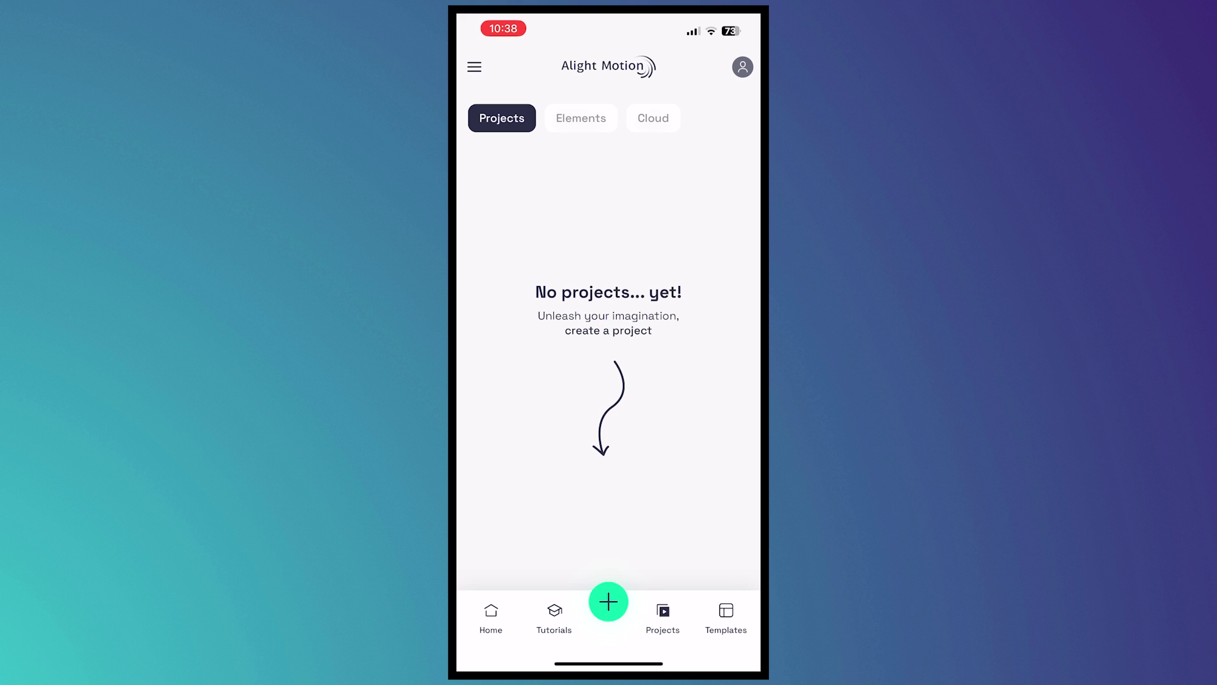
pyautogui.click(726, 619)
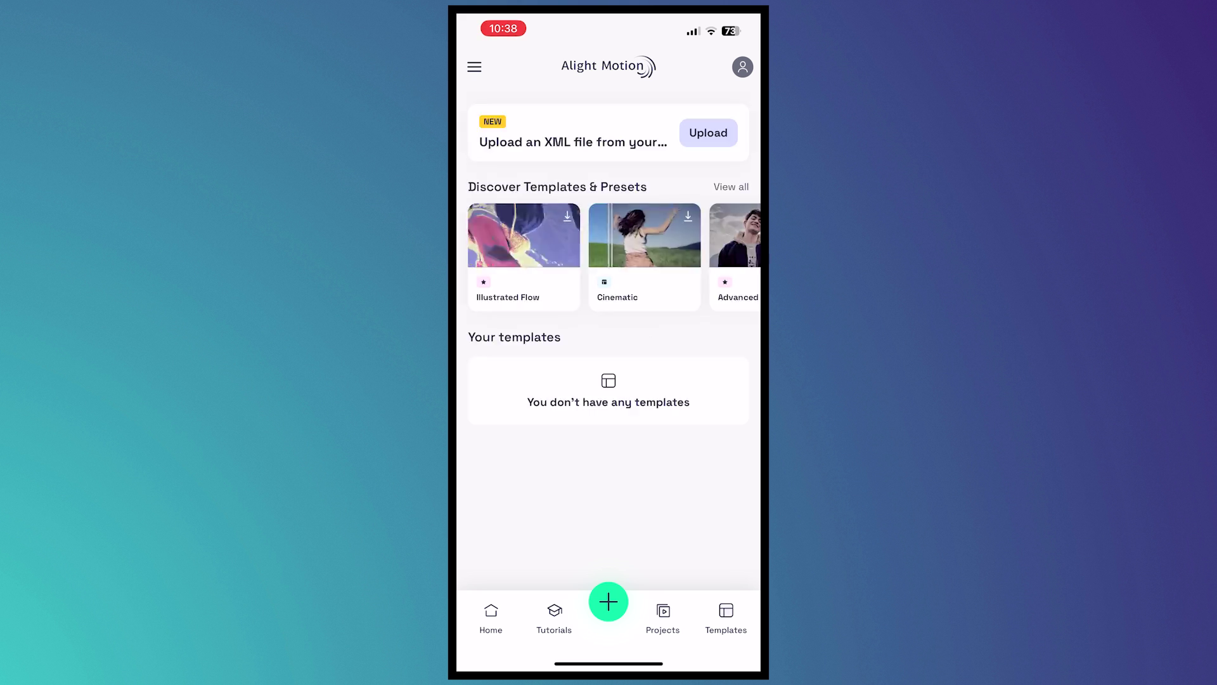
pyautogui.click(663, 618)
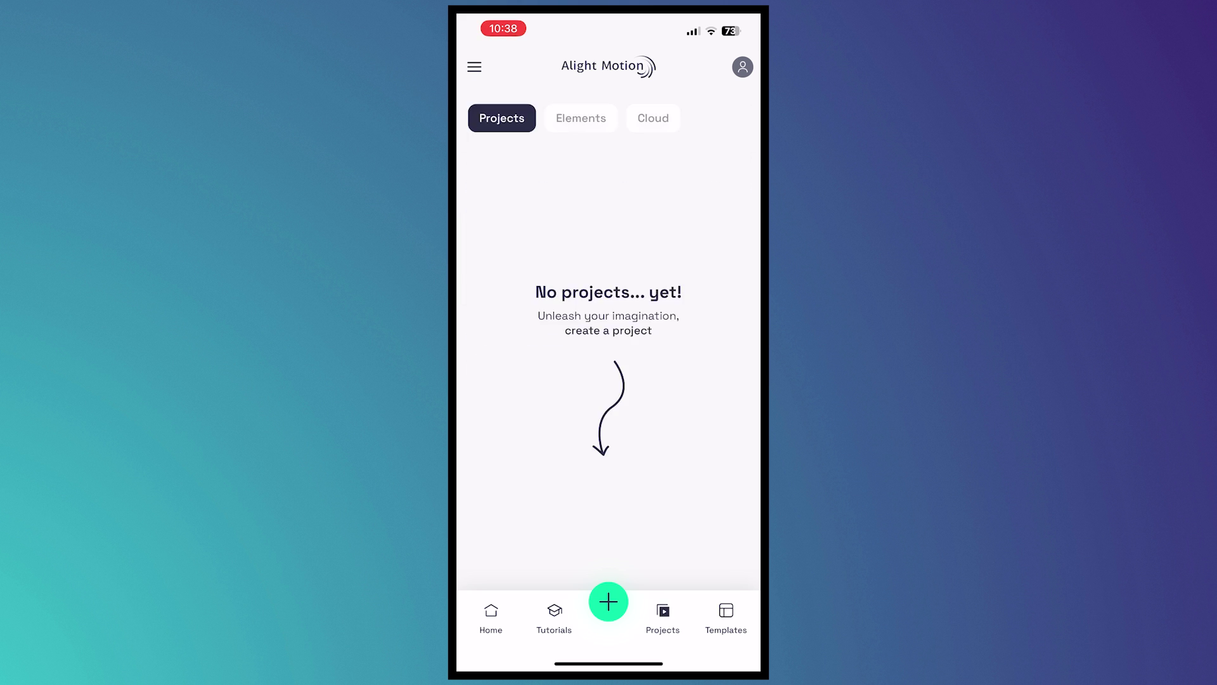
pyautogui.click(726, 618)
pyautogui.click(554, 618)
pyautogui.click(491, 618)
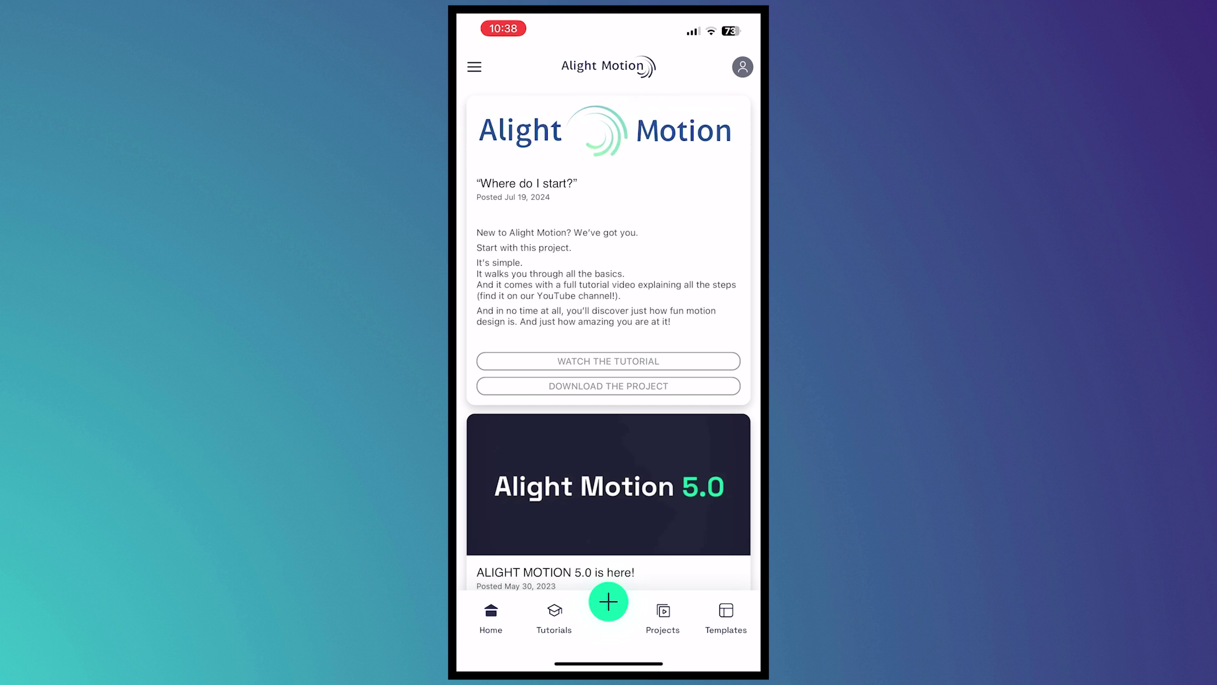
pyautogui.click(726, 618)
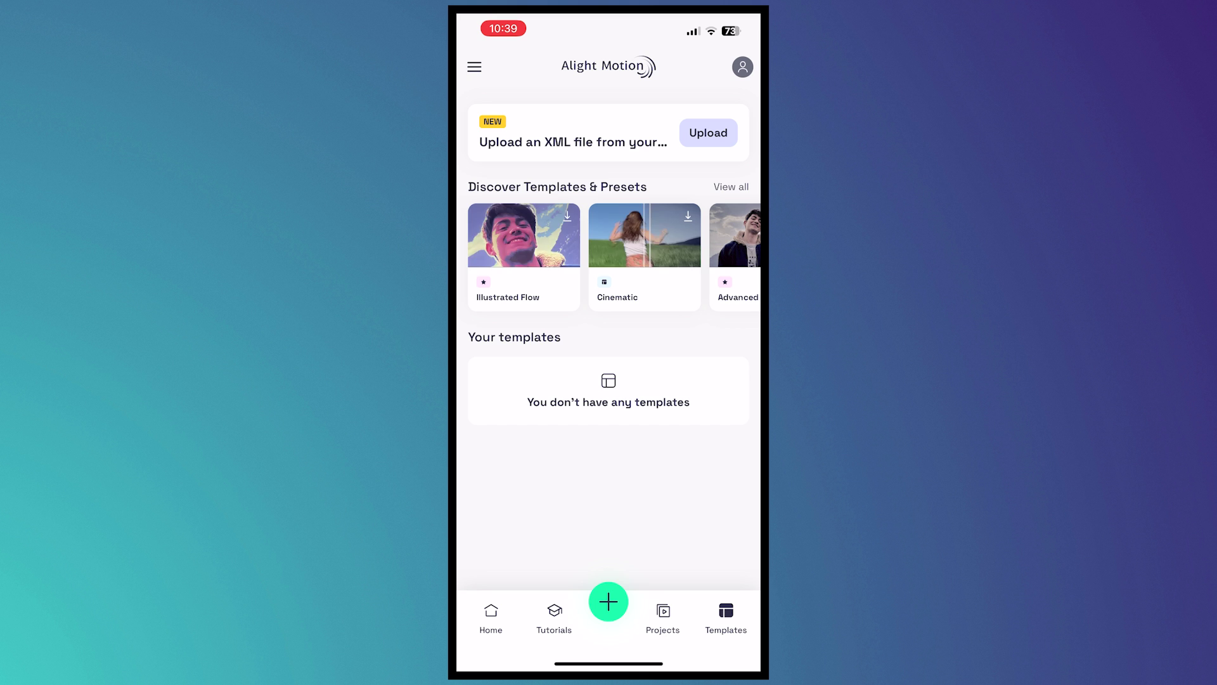
pyautogui.click(708, 133)
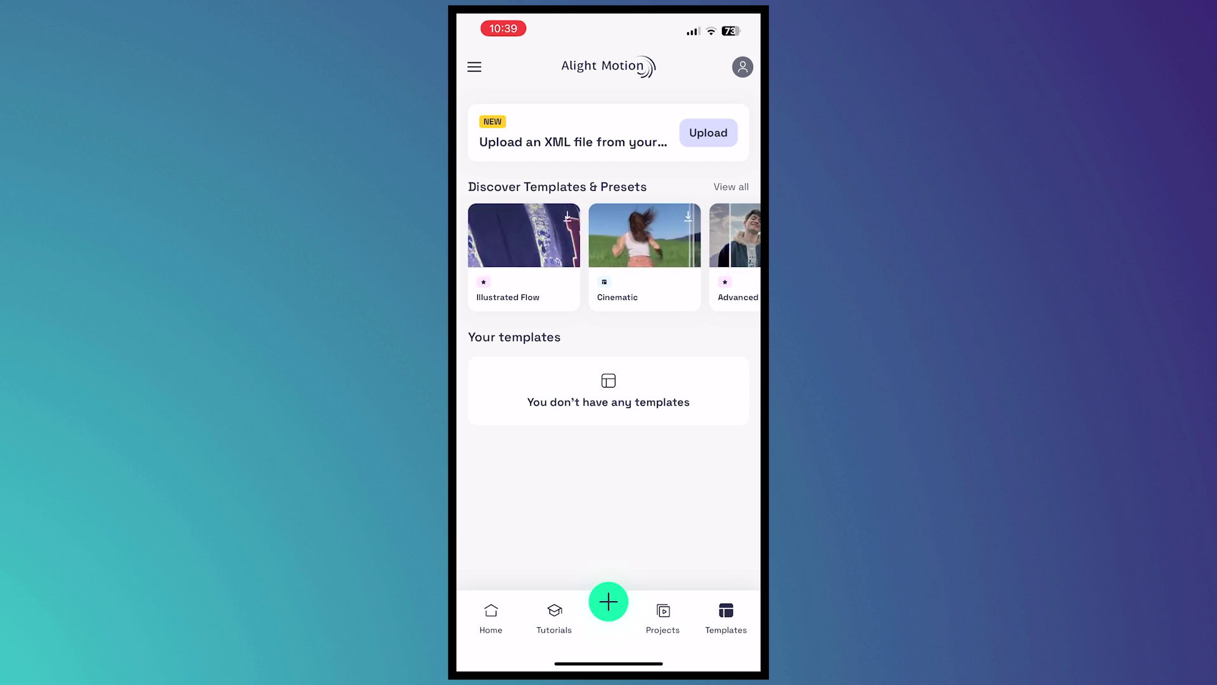
pyautogui.hscroll(5, 609, 256)
pyautogui.hscroll(5, 609, 256)
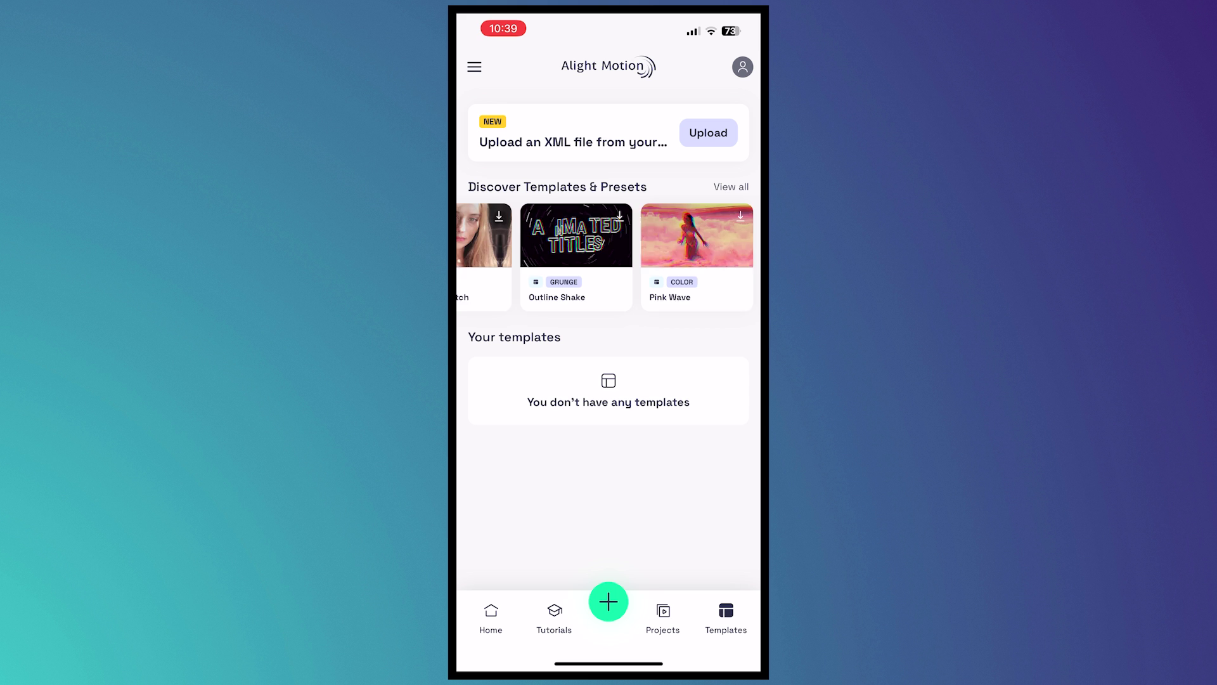
pyautogui.hscroll(-4, 608, 256)
pyautogui.hscroll(-2, 609, 256)
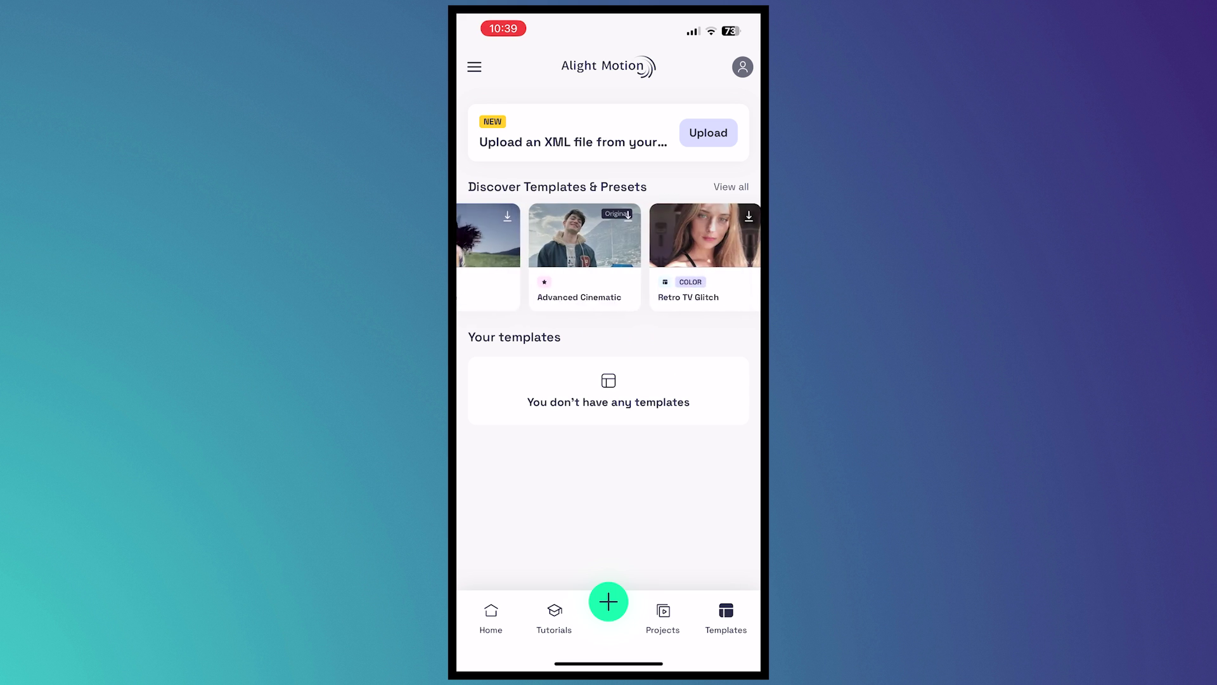
pyautogui.hscroll(-1, 609, 257)
pyautogui.hscroll(-1, 609, 256)
pyautogui.hscroll(-1, 610, 255)
pyautogui.hscroll(-1, 608, 256)
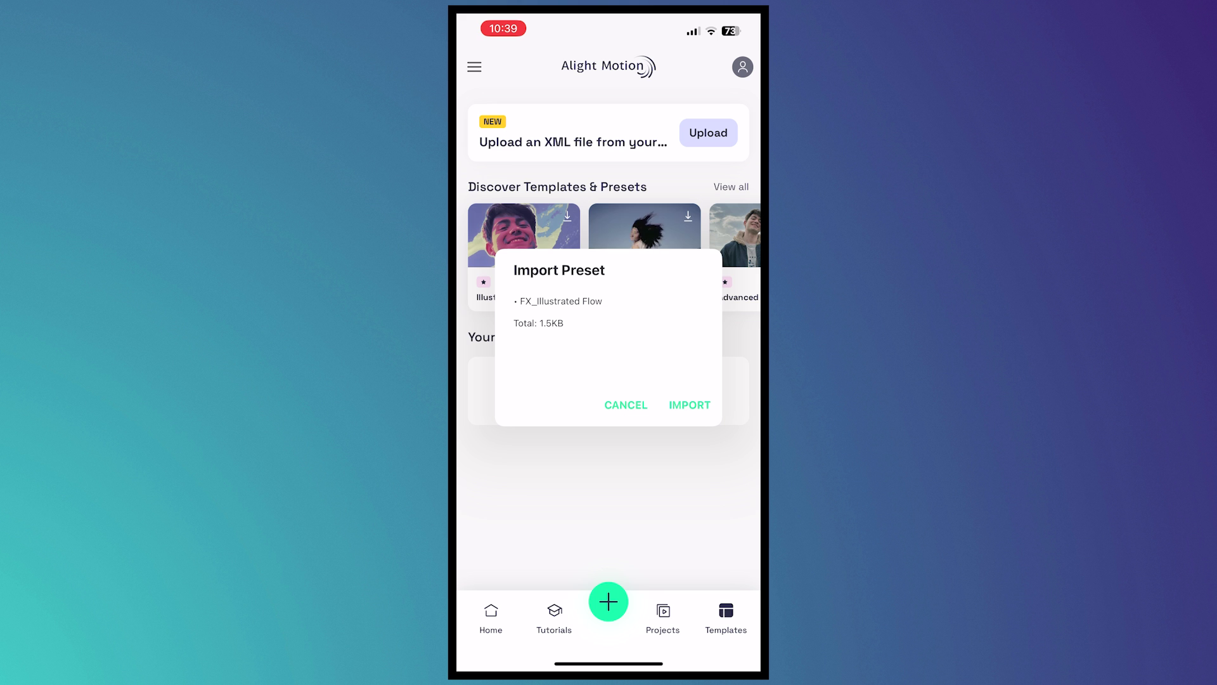
# - Import the Illustrated Flow preset and create a blank 16:9 project with default settings
pyautogui.click(690, 404)
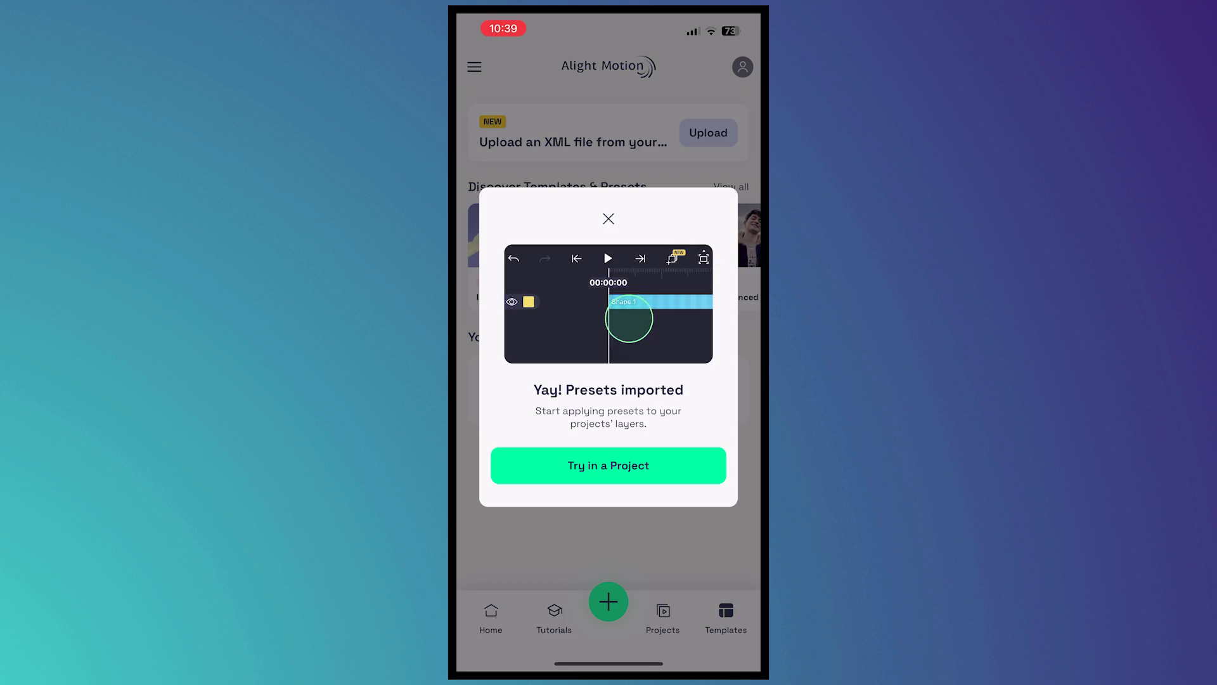
pyautogui.click(609, 465)
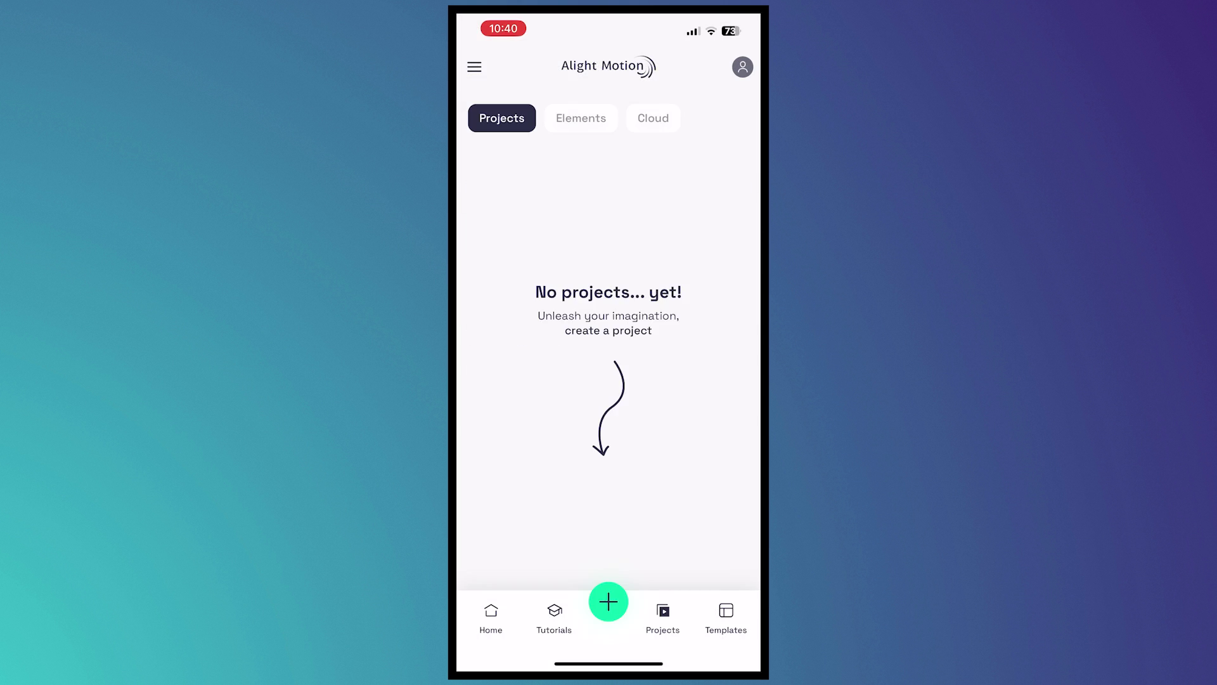
pyautogui.click(609, 602)
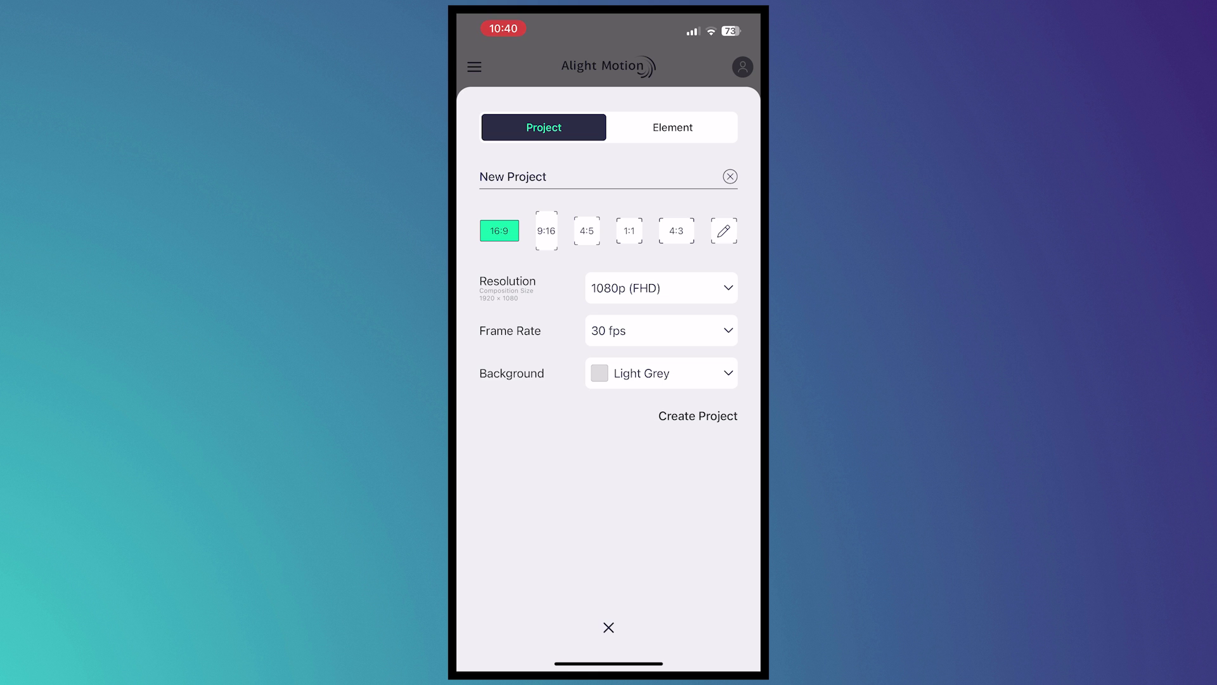
pyautogui.click(698, 416)
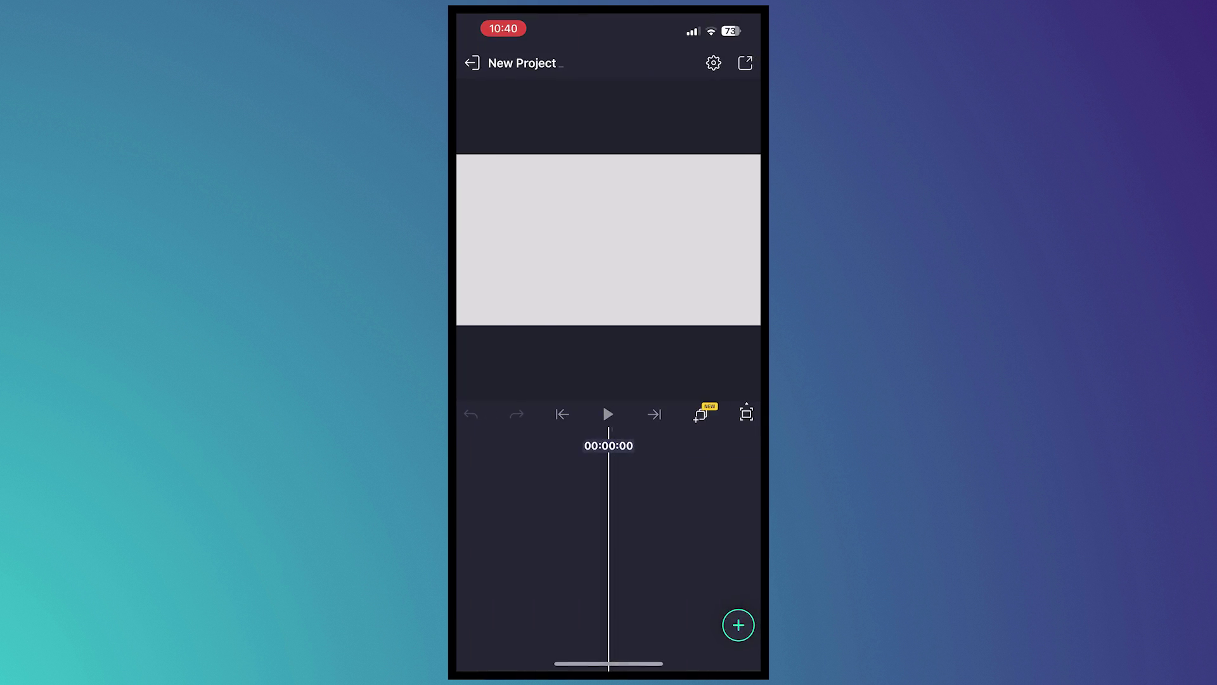
pyautogui.click(738, 625)
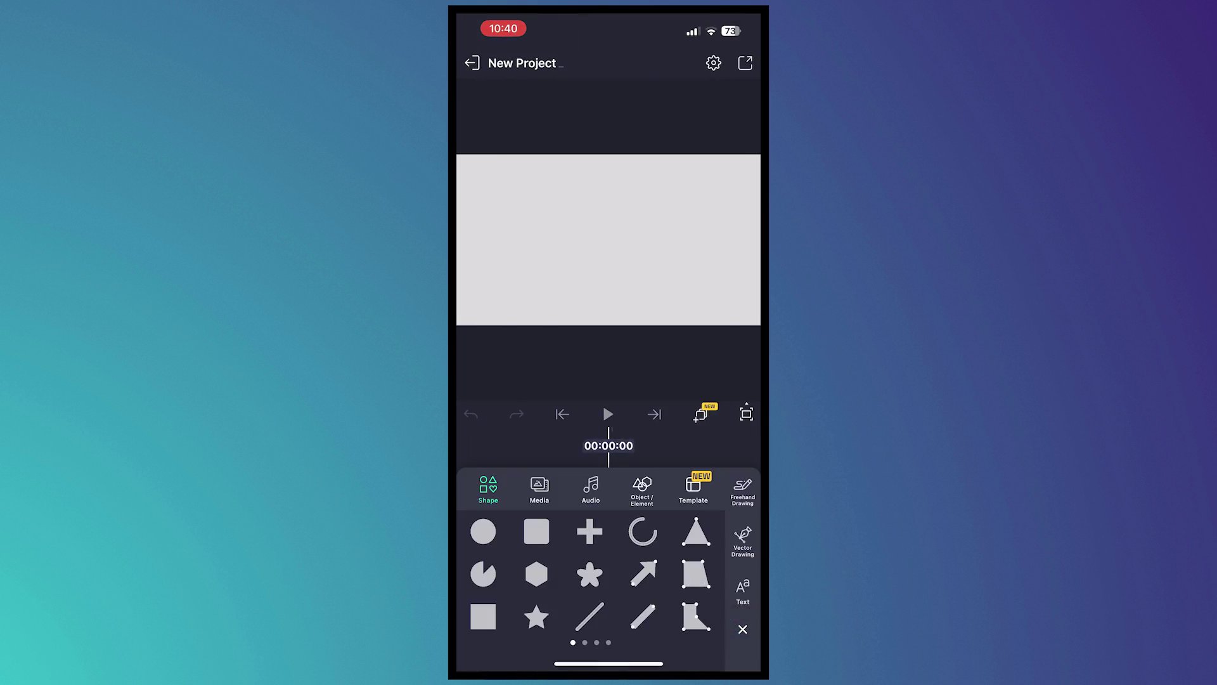
pyautogui.click(694, 488)
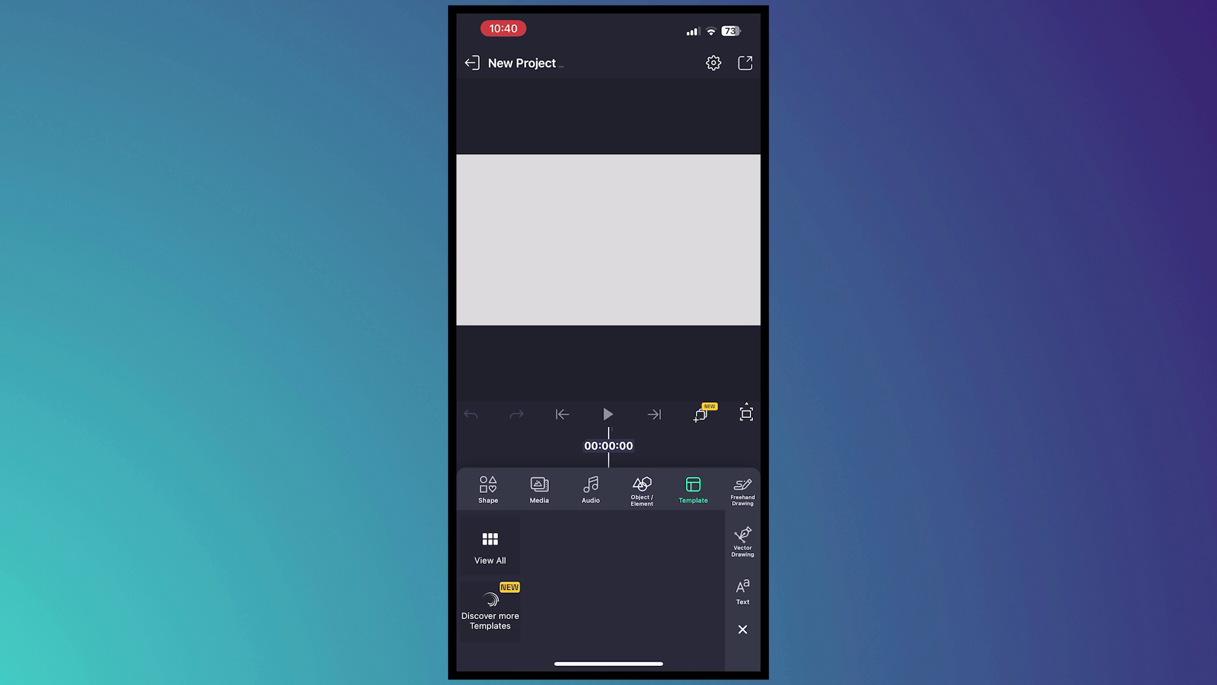
pyautogui.click(490, 606)
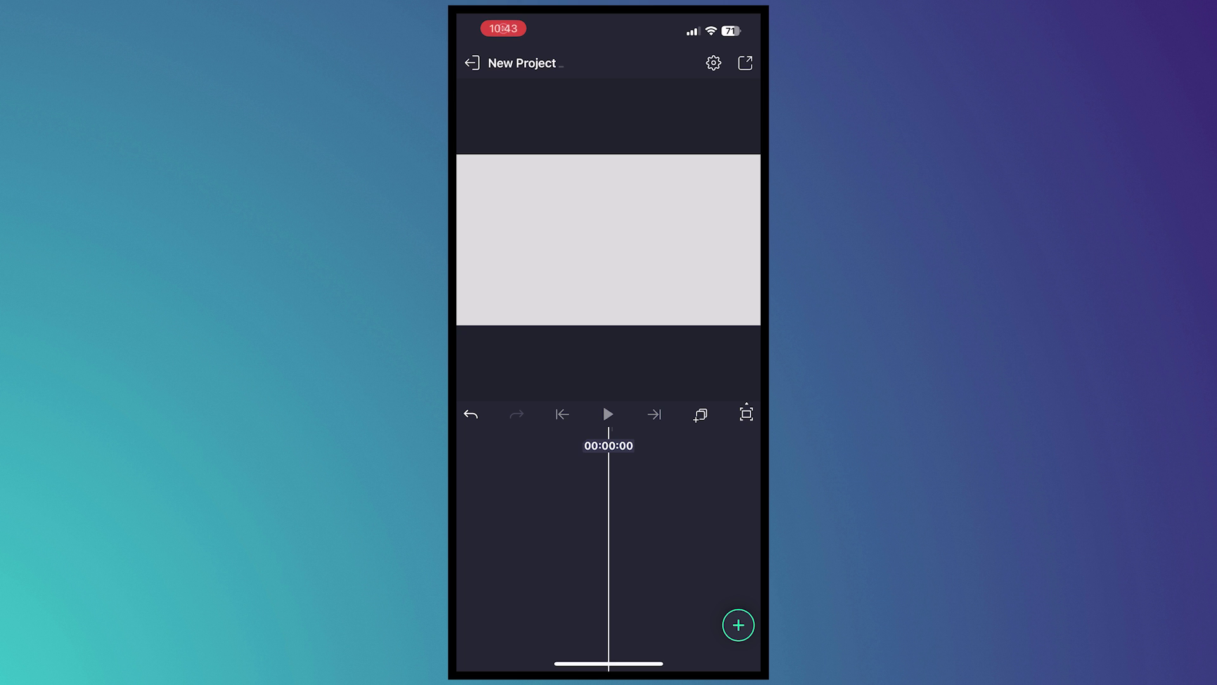
# - Add the App Store screenshot to the project as a media layer
pyautogui.click(738, 624)
pyautogui.click(540, 490)
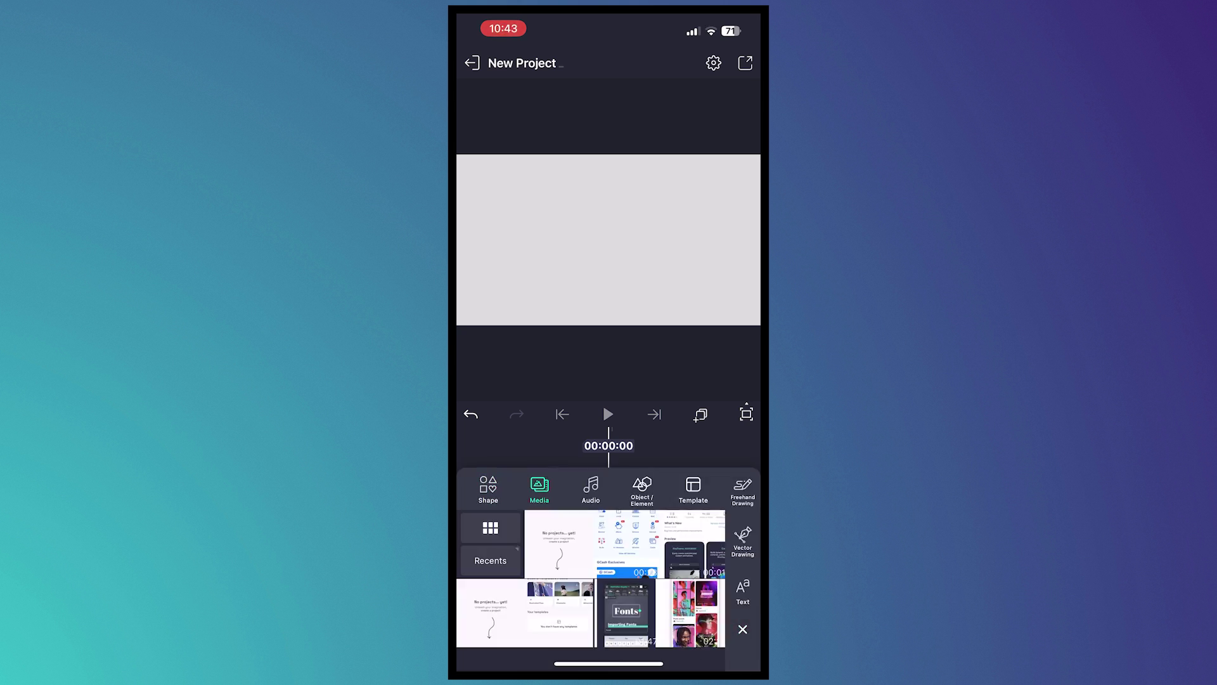
pyautogui.click(694, 545)
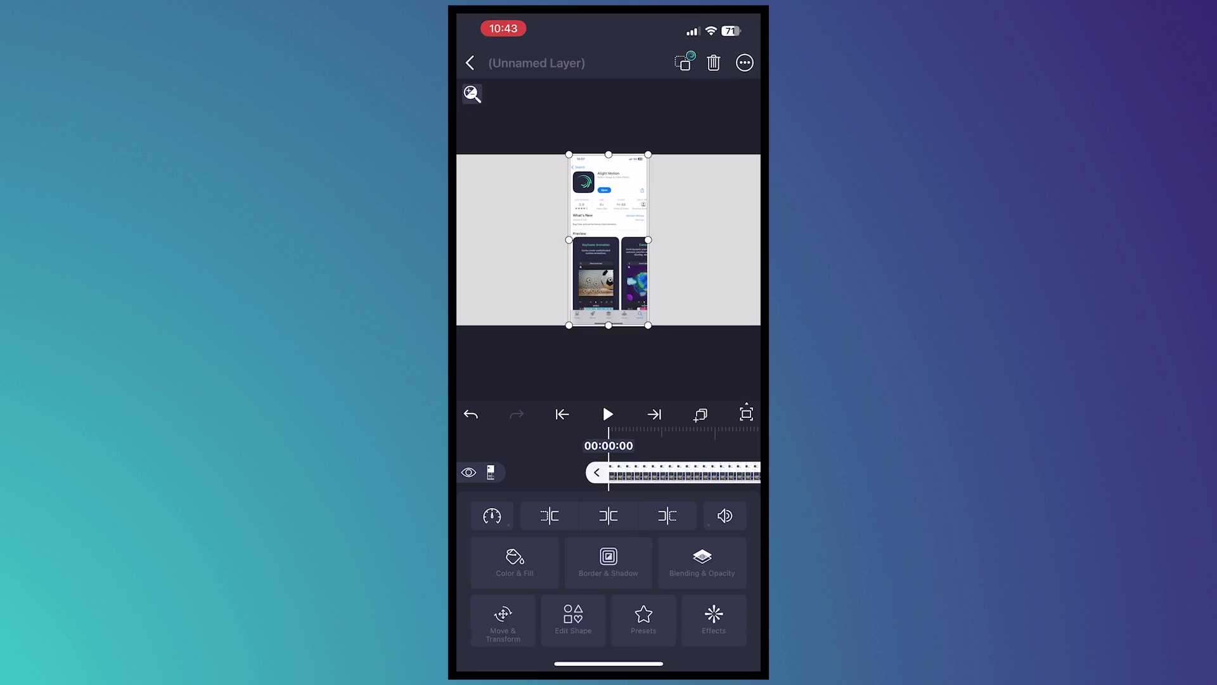
# - Apply the FX_Illustrated Flow preset to the screenshot layer and return to the project view
pyautogui.click(644, 619)
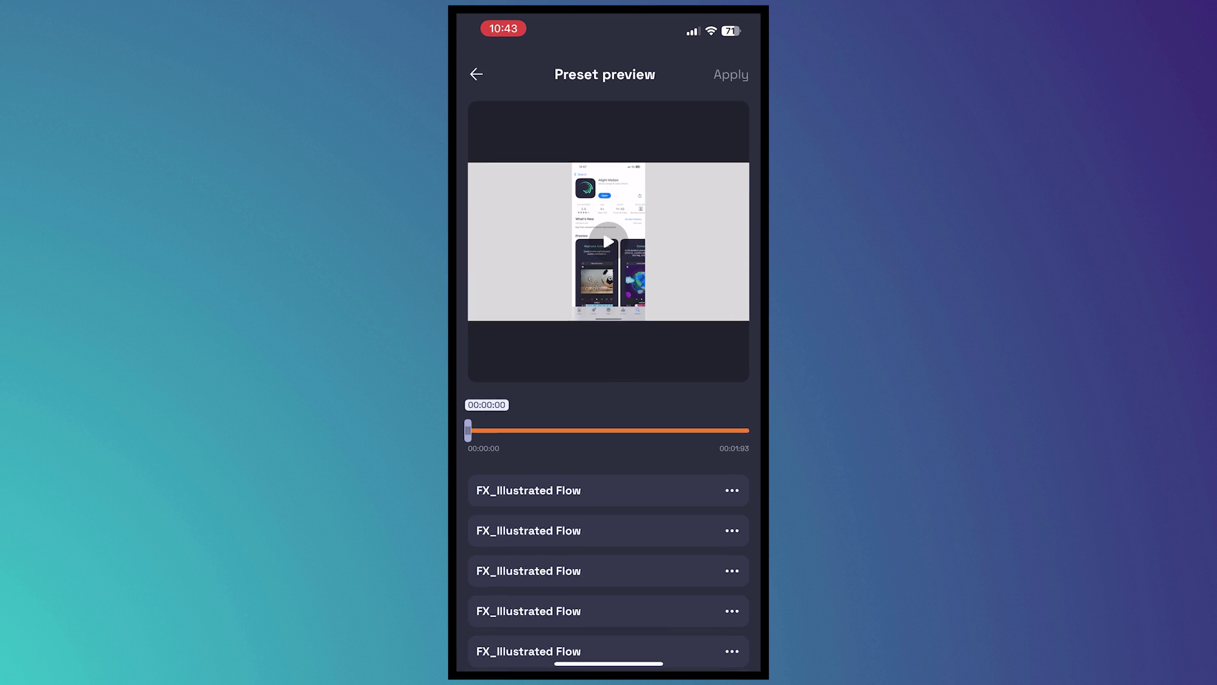
pyautogui.click(528, 490)
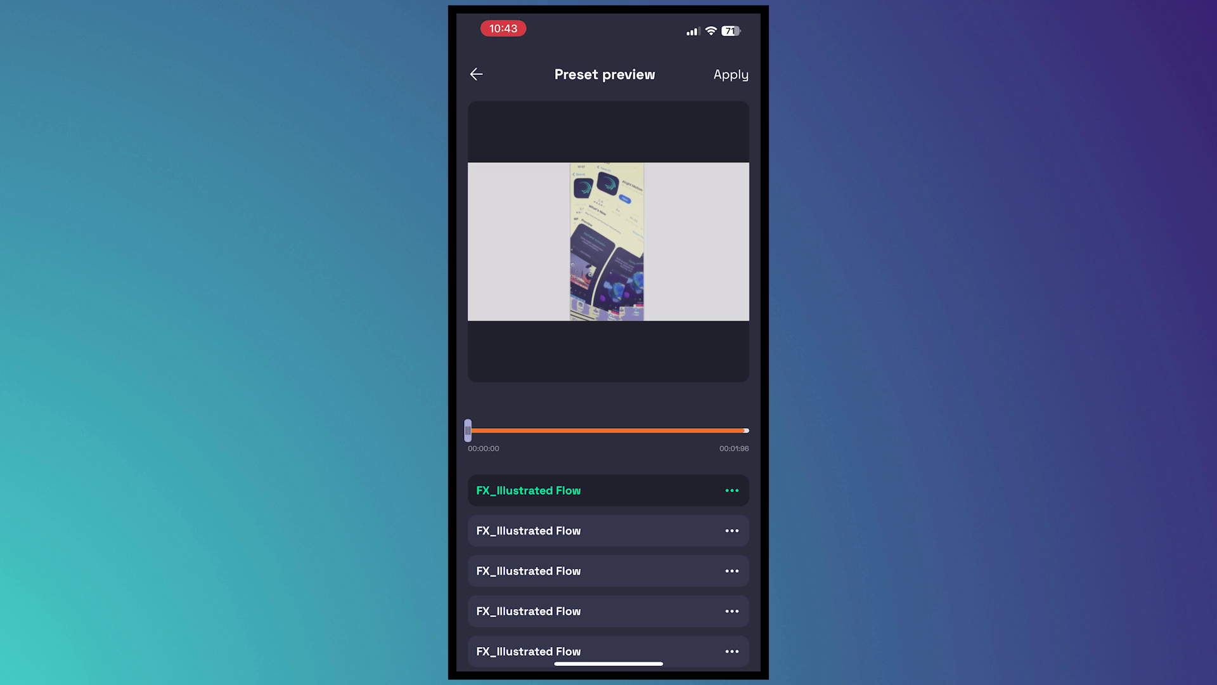
pyautogui.click(732, 74)
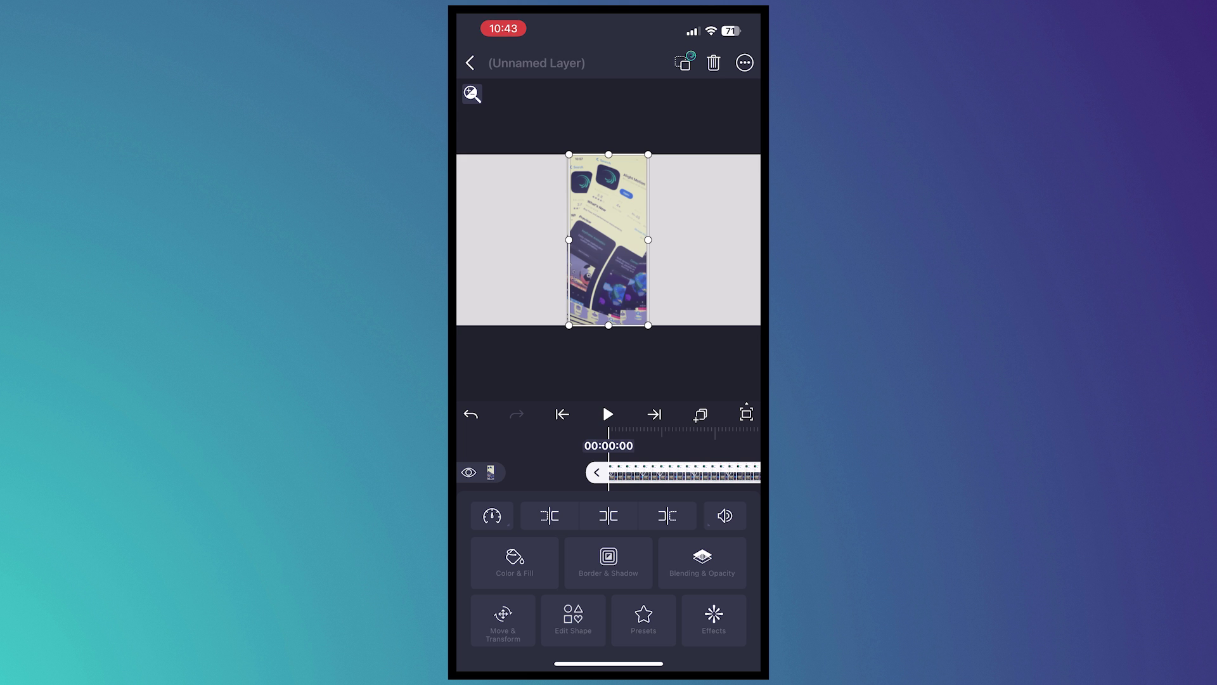
pyautogui.click(470, 63)
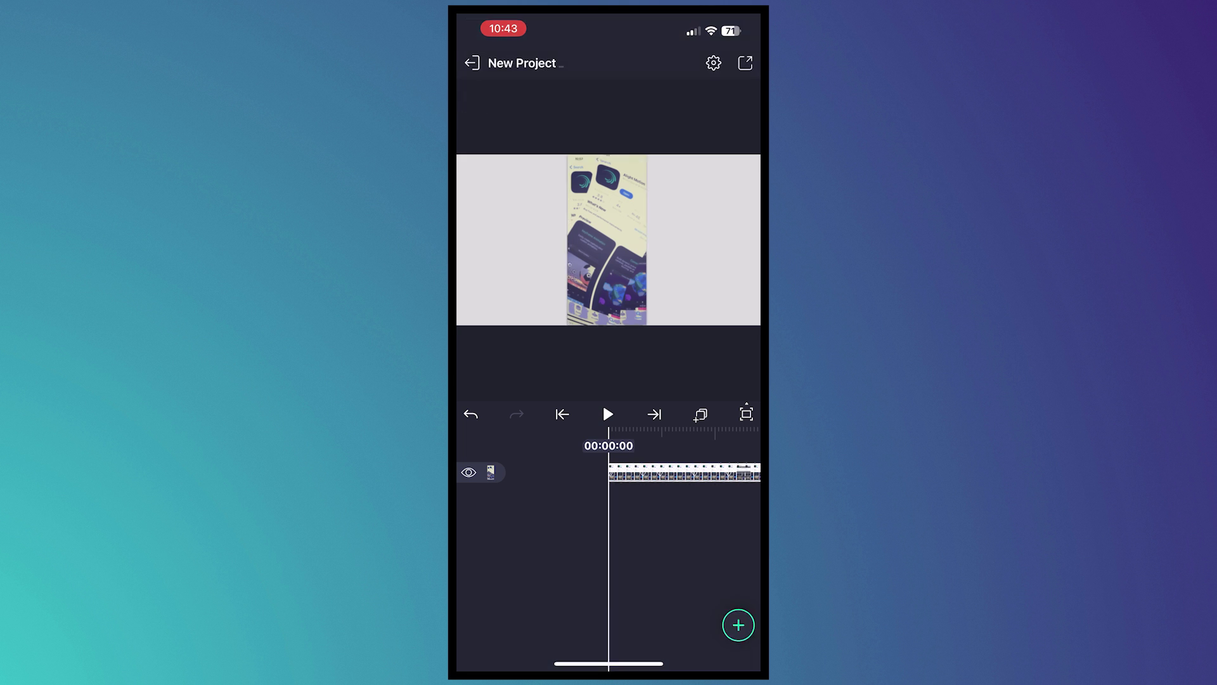
# - Add the App Store screenshot again as a new media layer
pyautogui.click(736, 625)
pyautogui.click(540, 490)
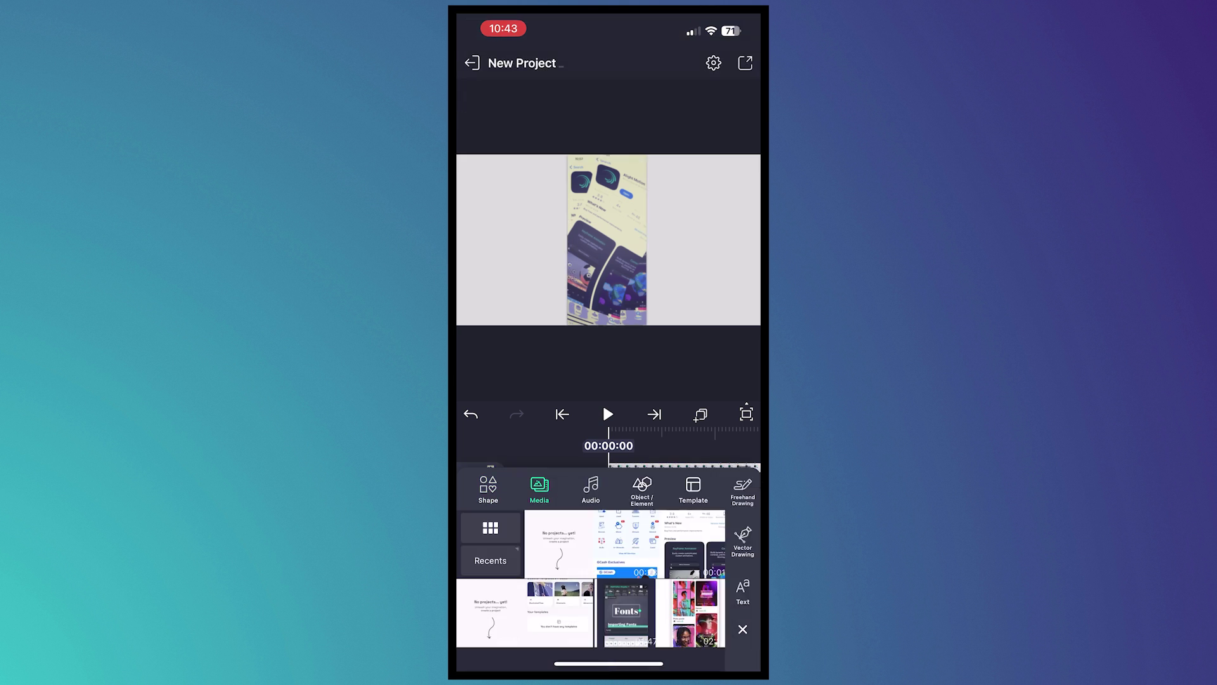
pyautogui.click(695, 542)
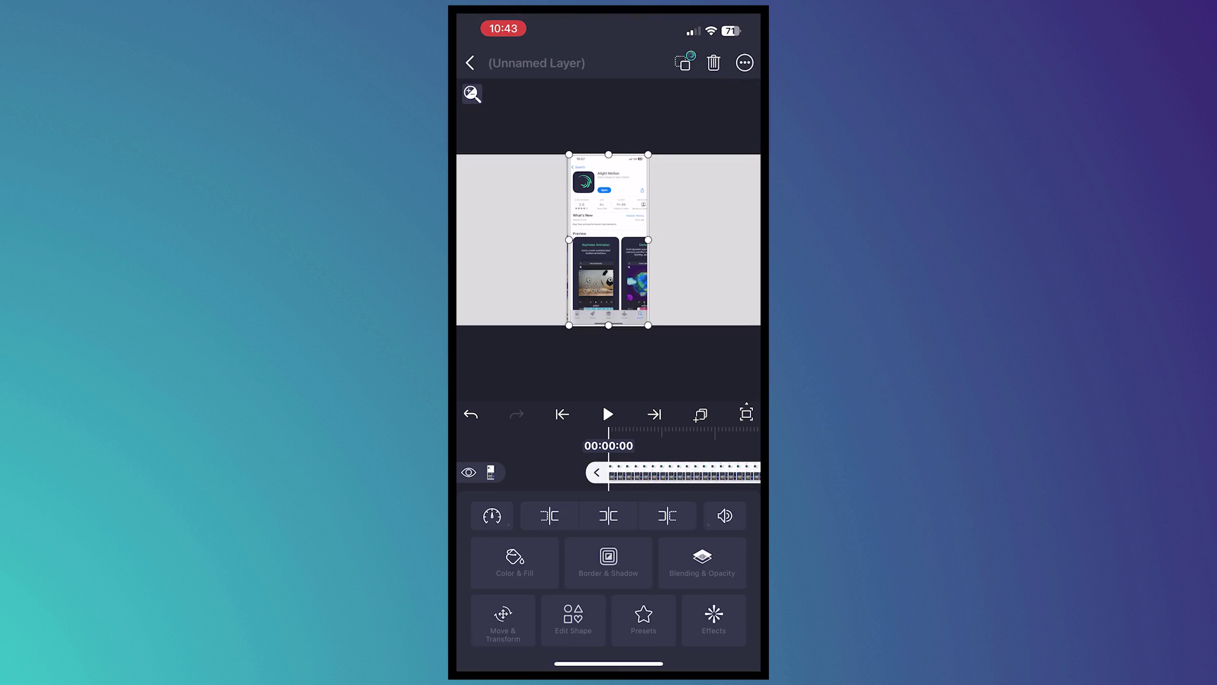
# - Give the new layer the FX_Illustrated Flow preset and play back the animation
pyautogui.click(643, 619)
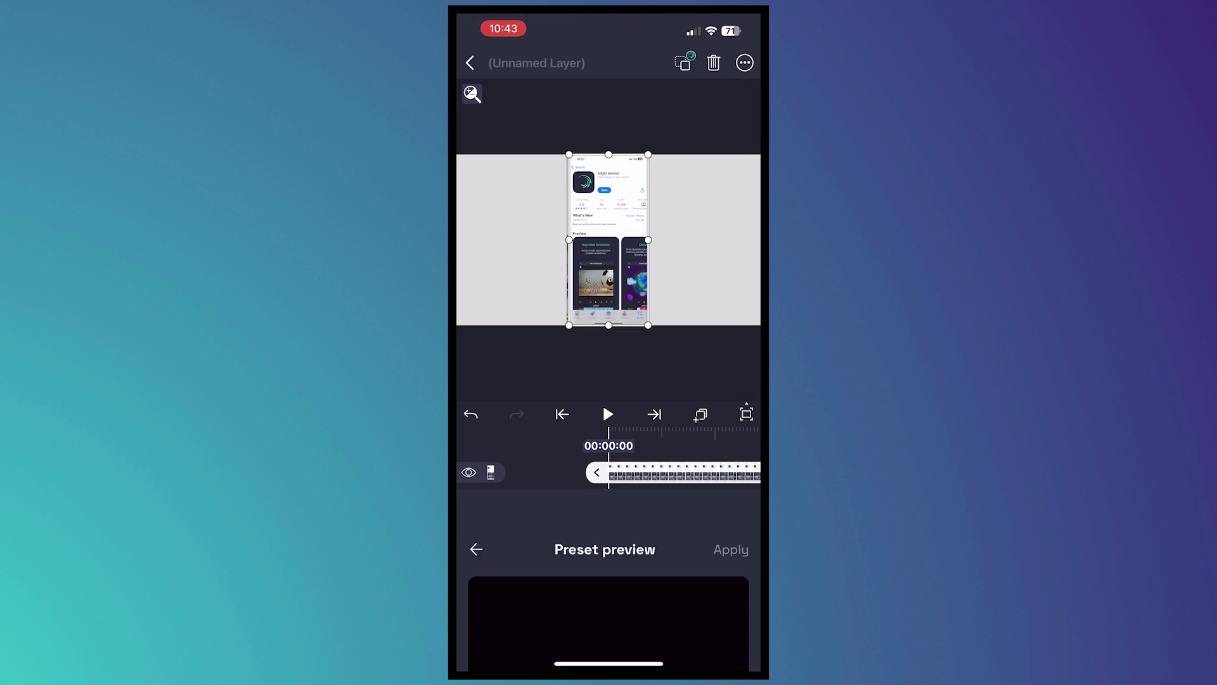
pyautogui.click(530, 490)
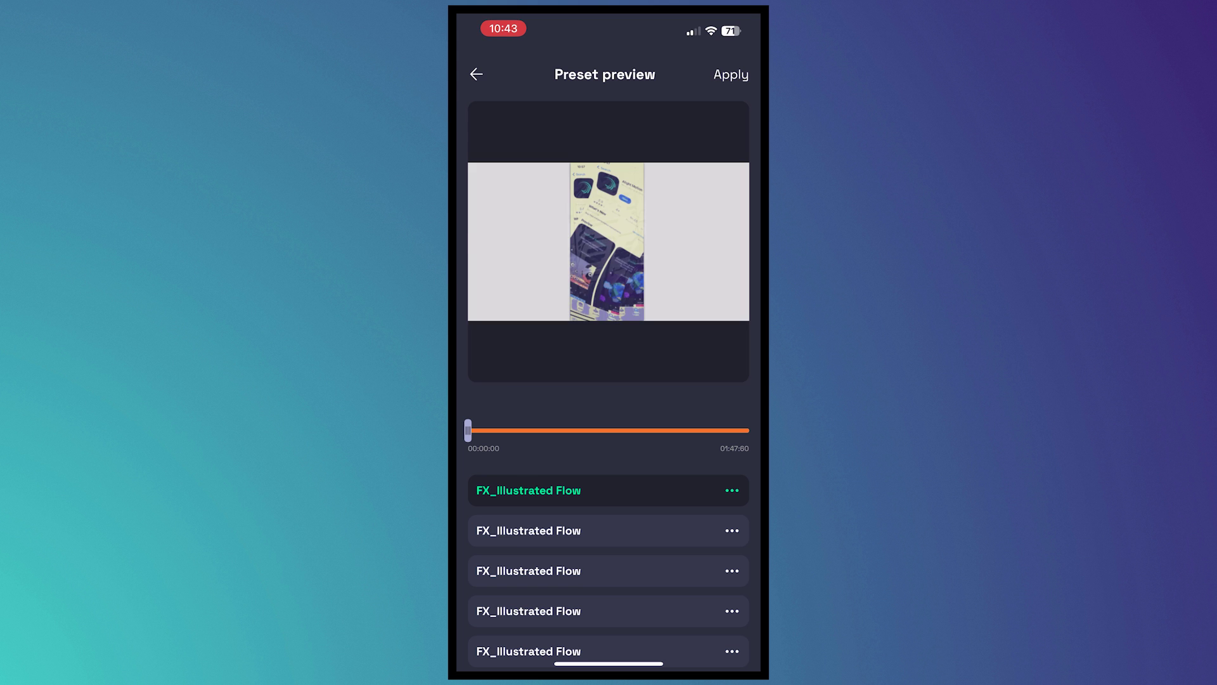
pyautogui.click(732, 74)
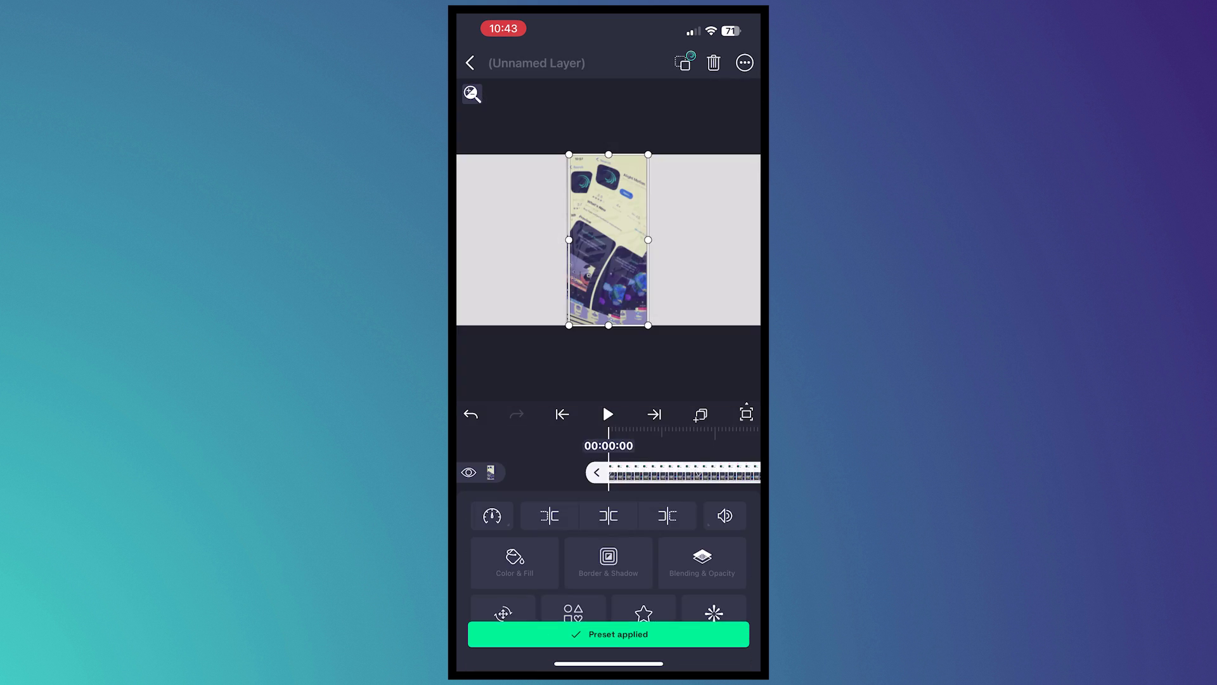
pyautogui.click(608, 414)
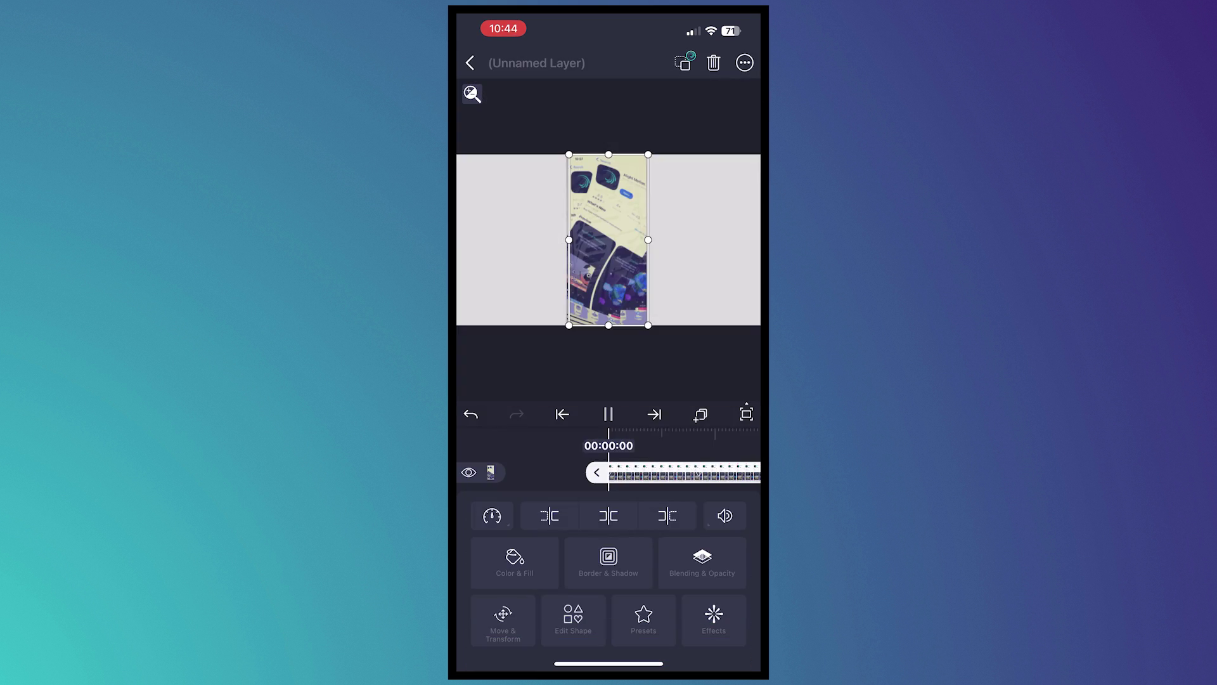